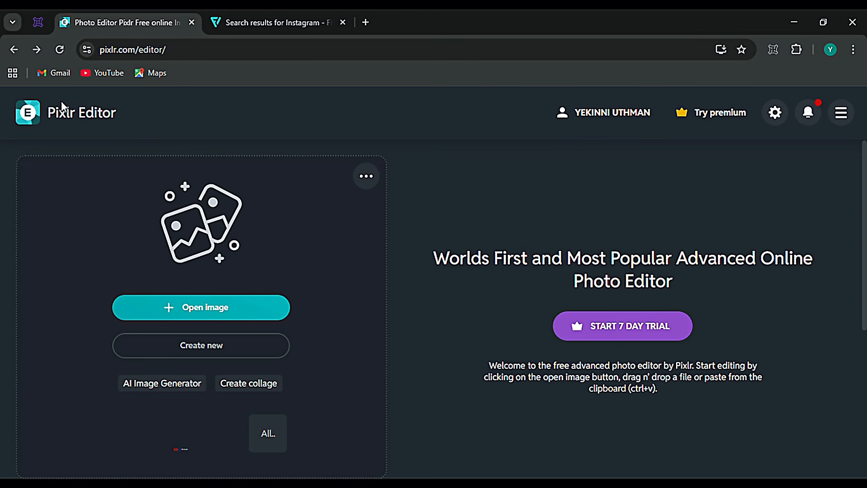
Close the open Instagram icon preview on Flaticon and return to the Pixlr Editor start page.
left_click(241, 21)
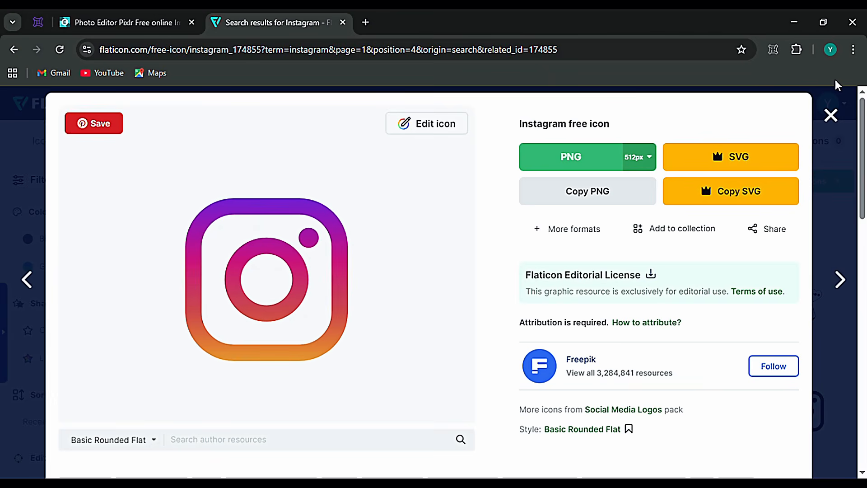
left_click(831, 116)
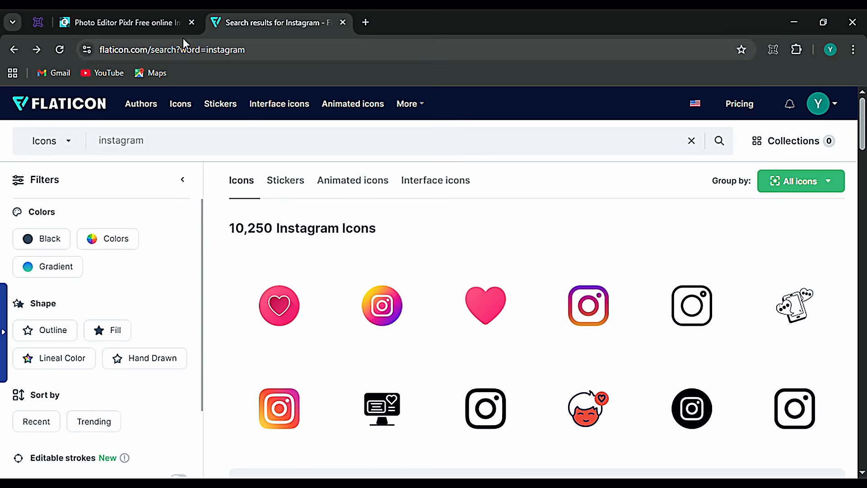
left_click(138, 25)
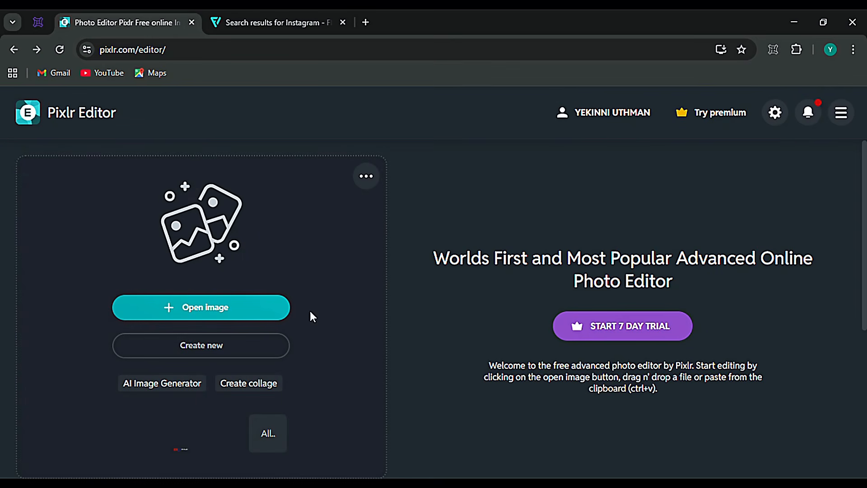
Create a blank 1920 × 1080 px canvas named XXXX.
left_click(248, 352)
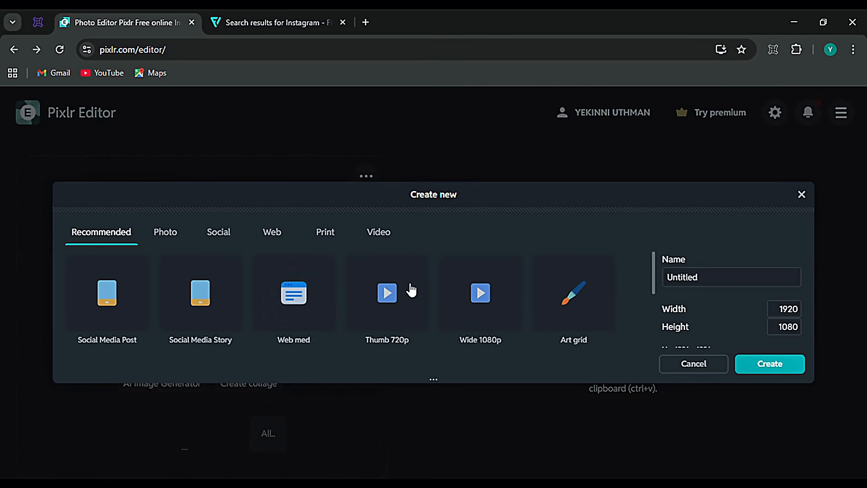
left_click(730, 286)
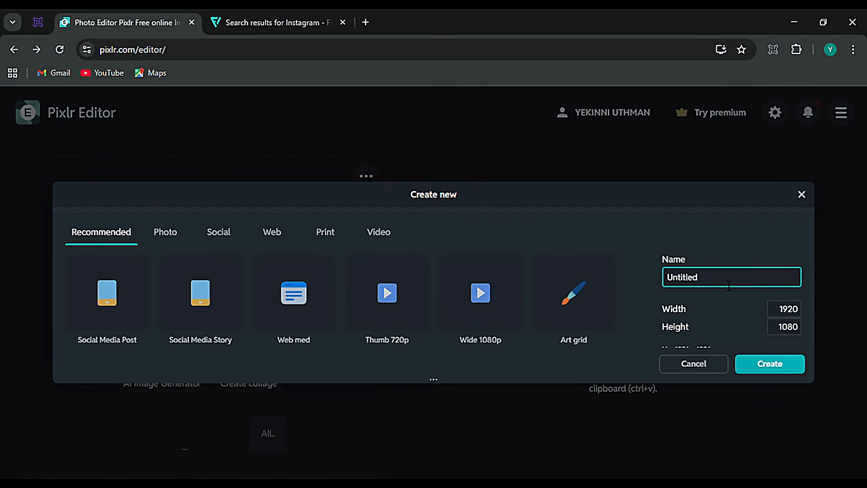
key("BackSpace")
key("BackSpace")
key("BackSpace")
key("BackSpace")
key("BackSpace")
key("BackSpace")
key("BackSpace")
type("XXXX")
left_click(771, 363)
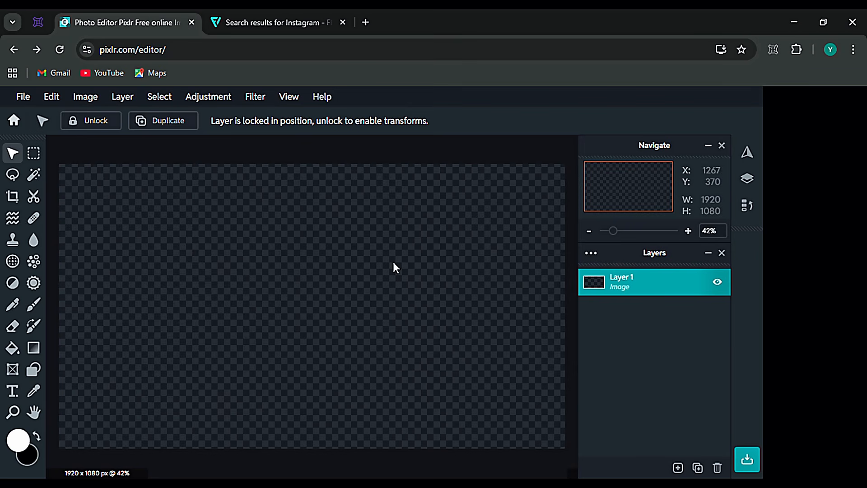
Copy the purple-to-orange outlined Instagram icon from Flaticon as a PNG and paste it onto the Pixlr canvas.
left_click(264, 29)
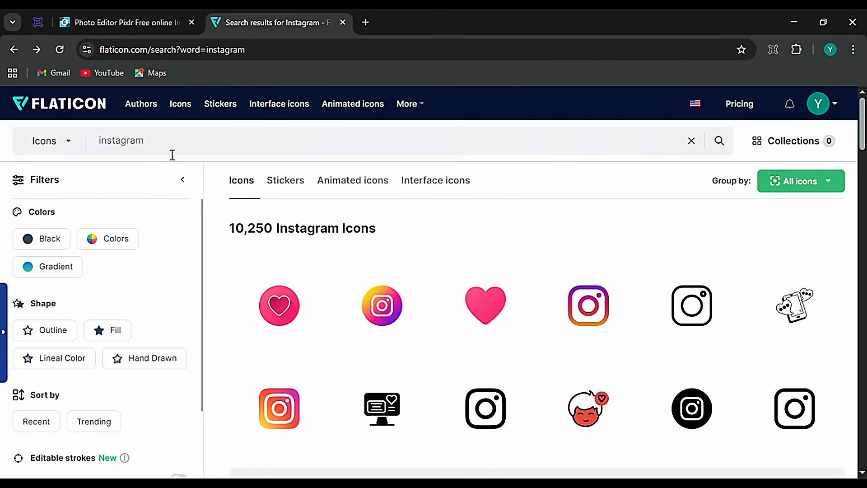
mouse_move(583, 299)
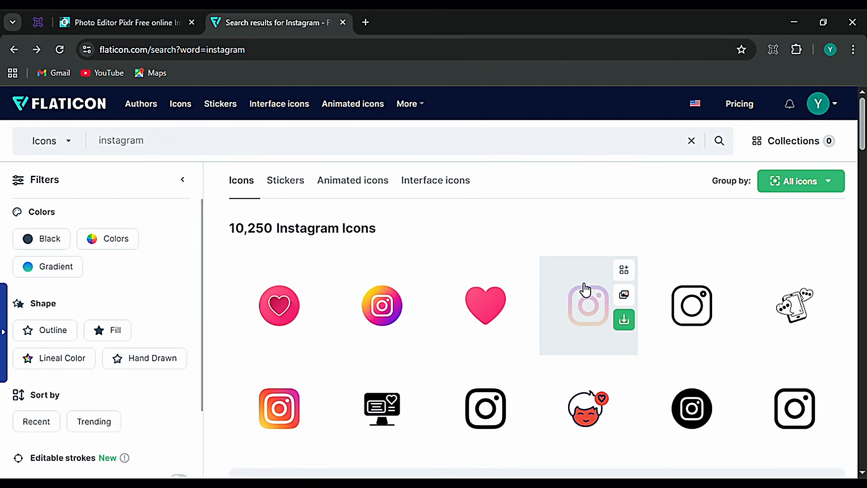
left_click(592, 305)
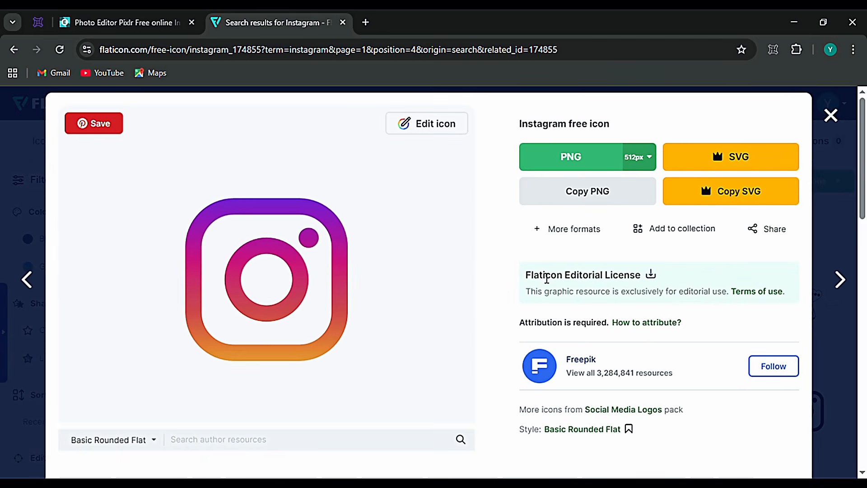
left_click(588, 201)
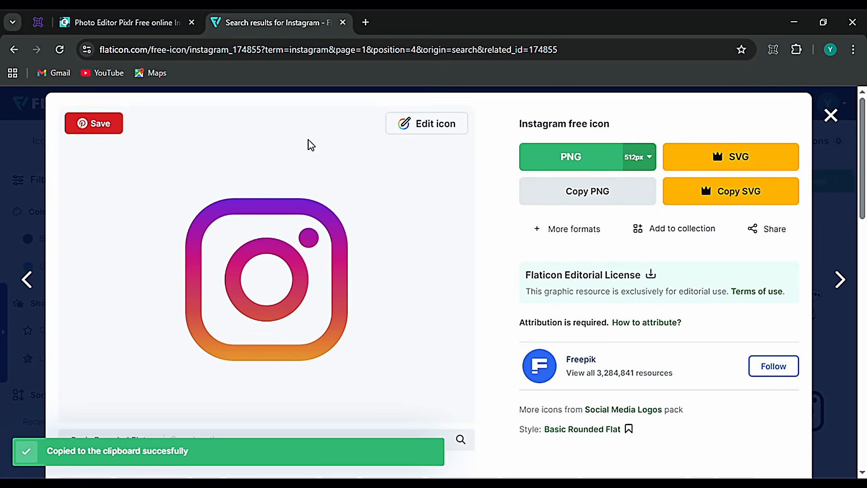
left_click(140, 21)
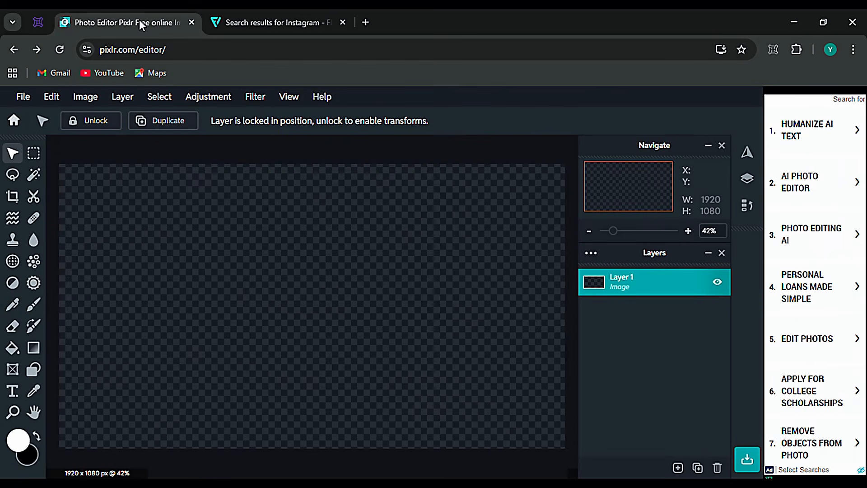
left_click(267, 247)
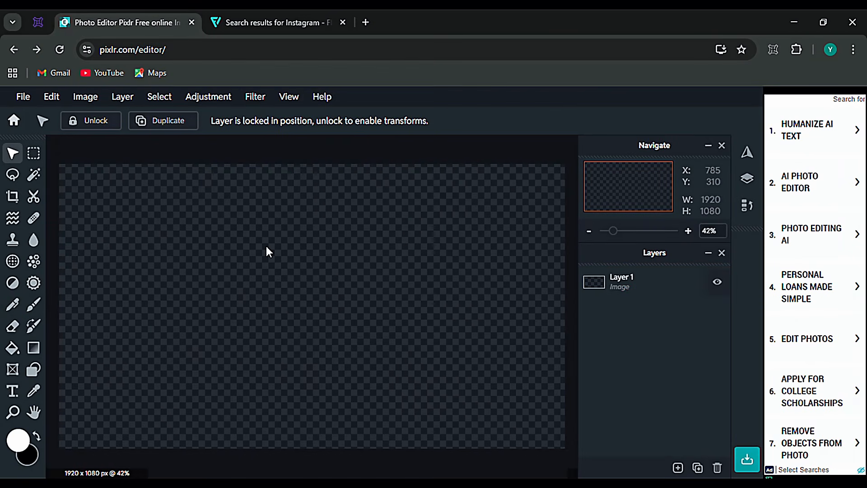
key("ctrl+v")
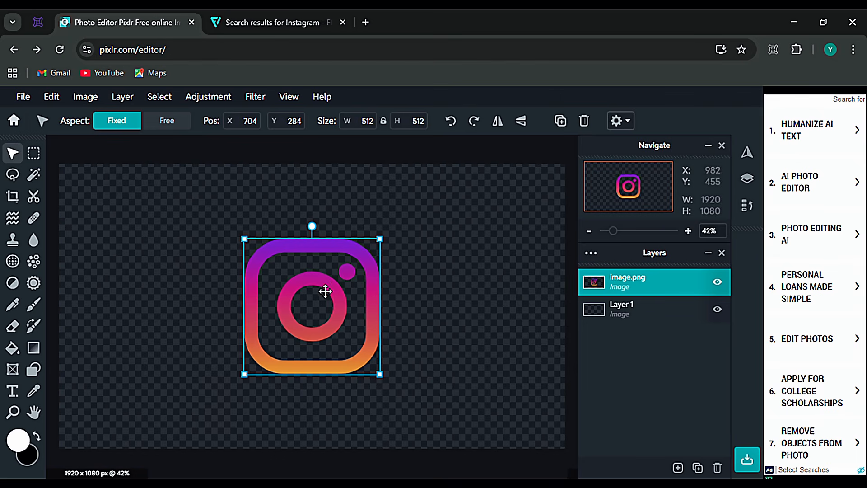
Add a white stroke of size 20 at 100% opacity to the Instagram icon.
left_click(53, 103)
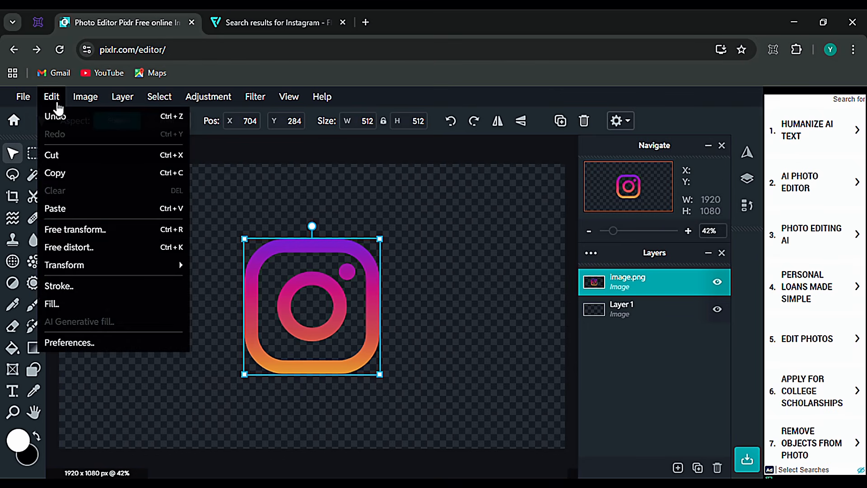
left_click(151, 285)
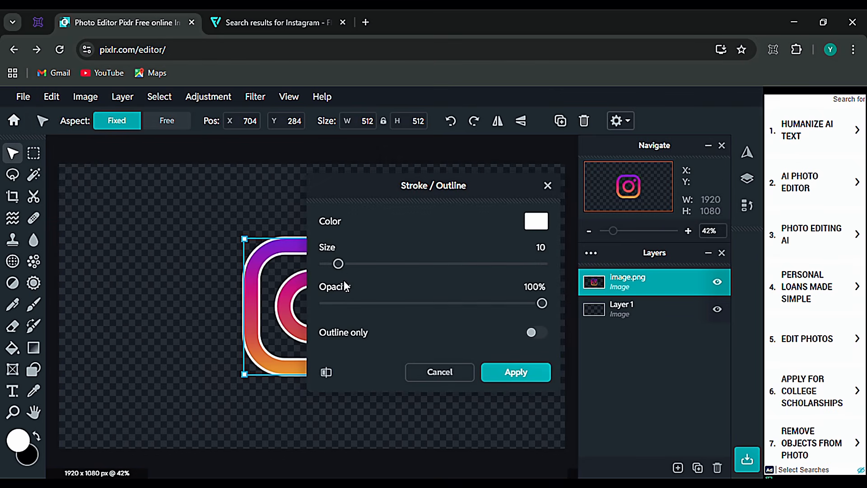
left_click_drag(345, 269, 358, 271)
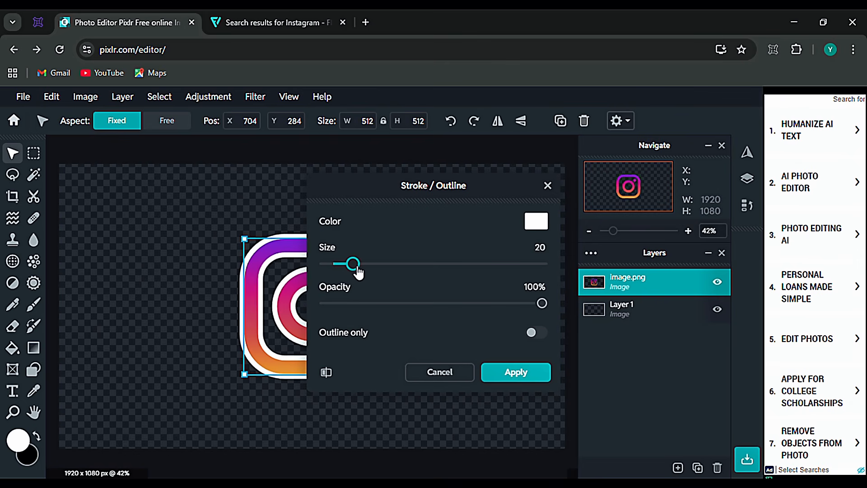
left_click(521, 377)
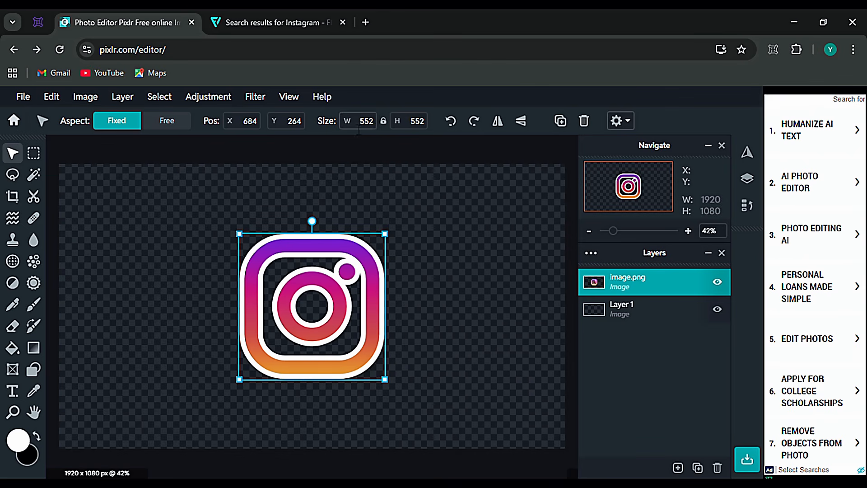
Resize the Instagram icon to 100 × 100 px and move it to the lower-left area of the canvas.
double_click(373, 127)
type("70")
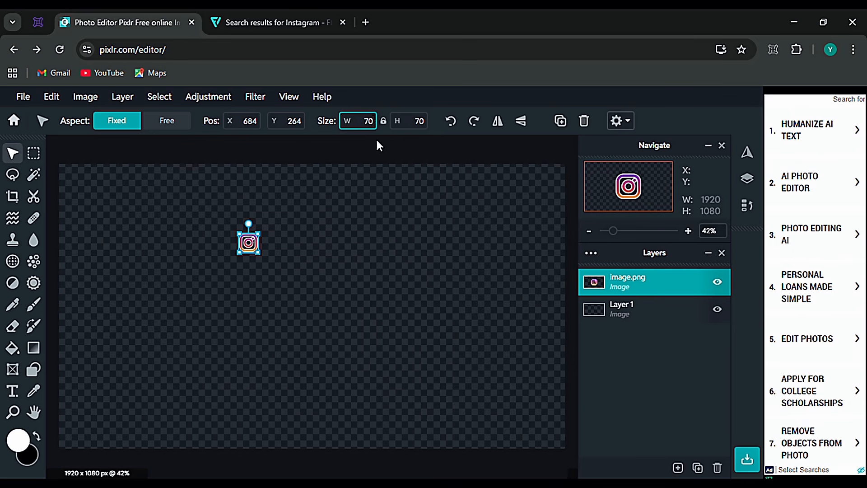
key("BackSpace")
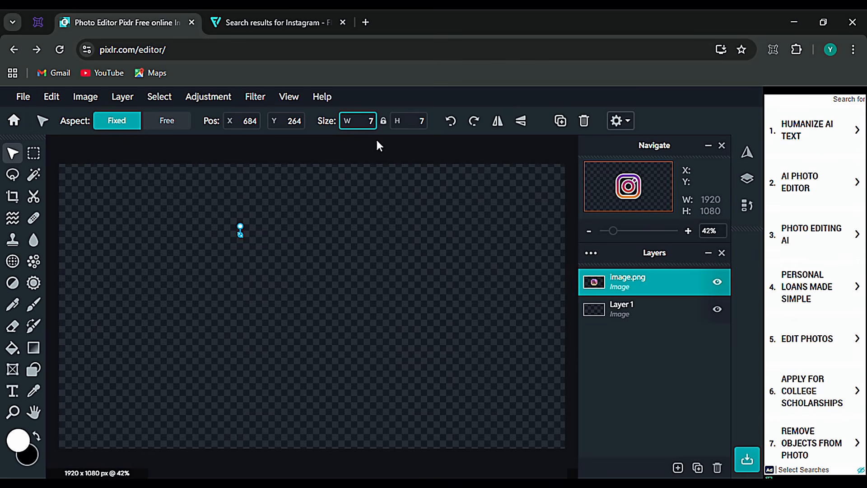
type("100")
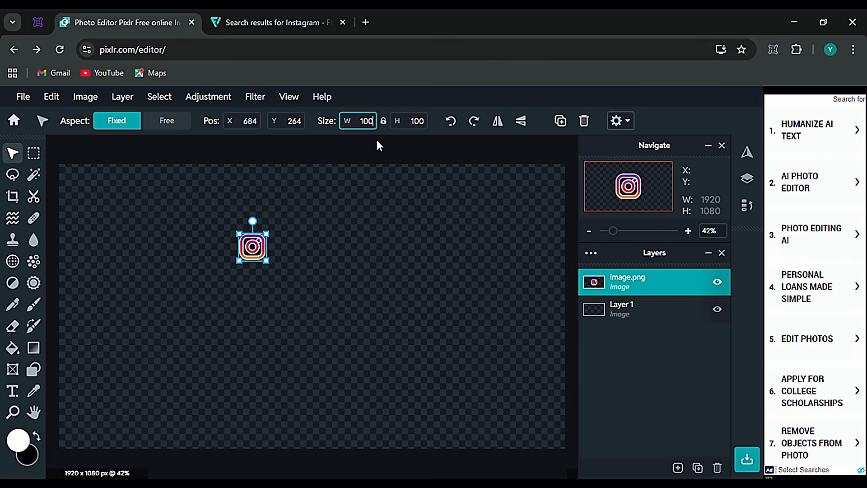
left_click(356, 212)
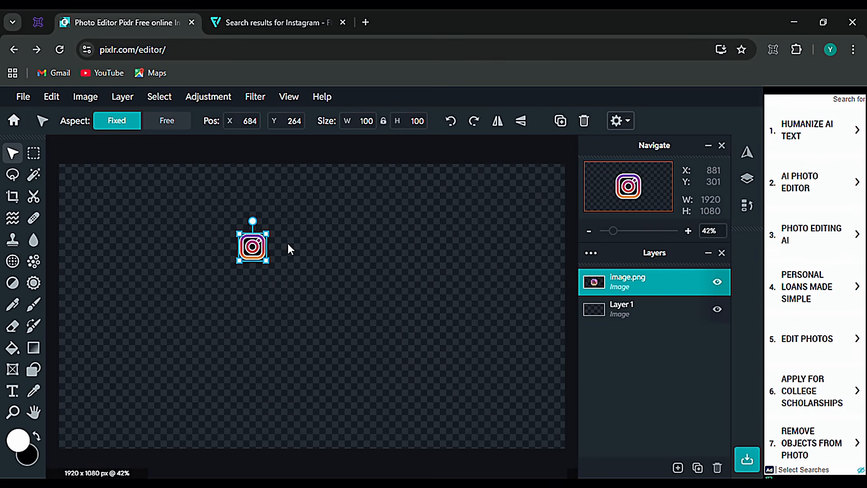
left_click_drag(262, 252, 183, 359)
left_click(224, 348)
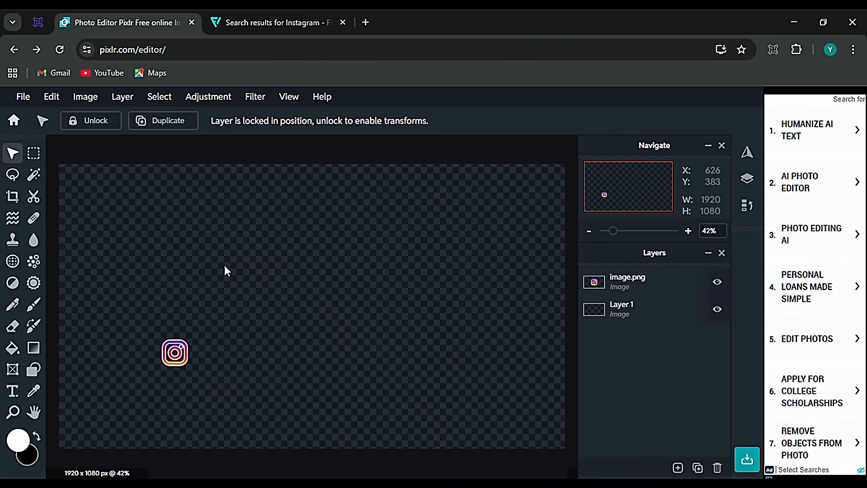
Return to Flaticon, close the Instagram icon preview and search the icons for "YOUTUBE".
left_click(258, 26)
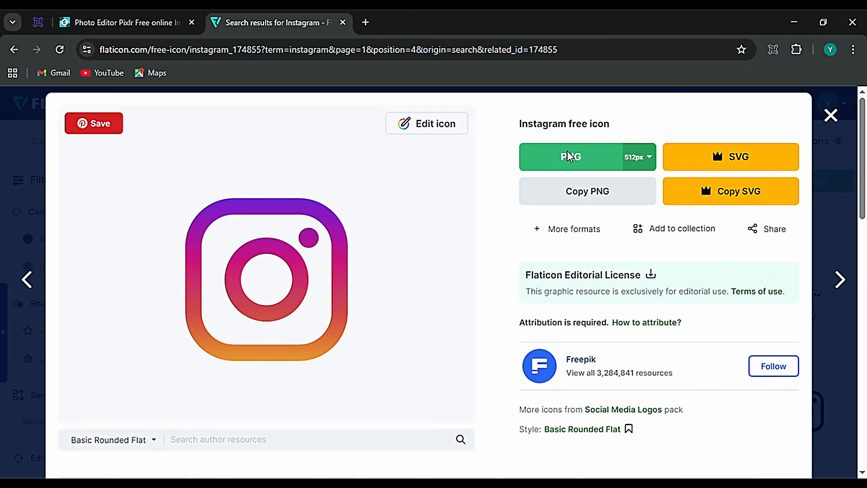
left_click(830, 116)
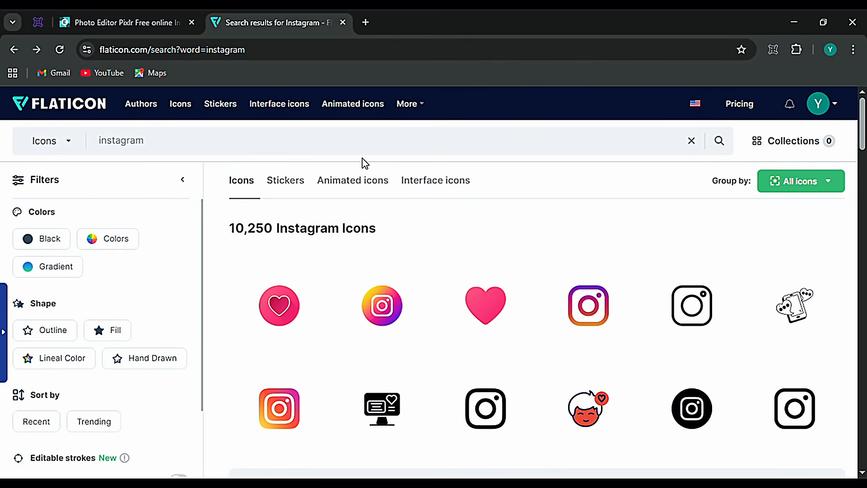
key("BackSpace")
key("BackSpace")
key("BackSpace")
key("BackSpace")
key("BackSpace")
key("BackSpace")
key("BackSpace")
key("BackSpace")
type("YOU")
key("Return")
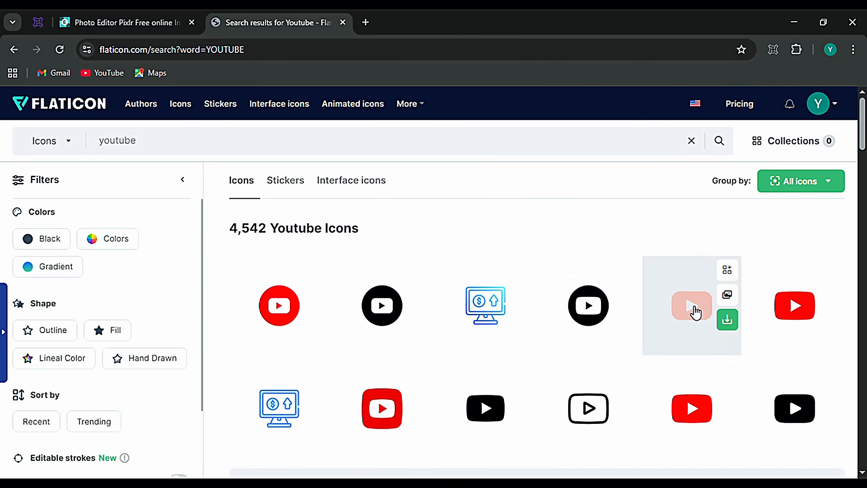
Copy the red rounded YouTube icon, fifth in the first row, as a PNG and paste it onto the Pixlr canvas.
left_click(695, 307)
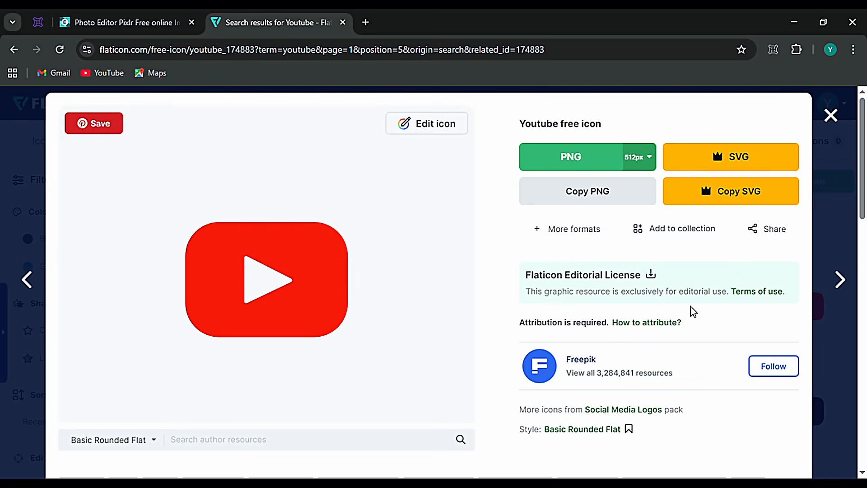
left_click(588, 203)
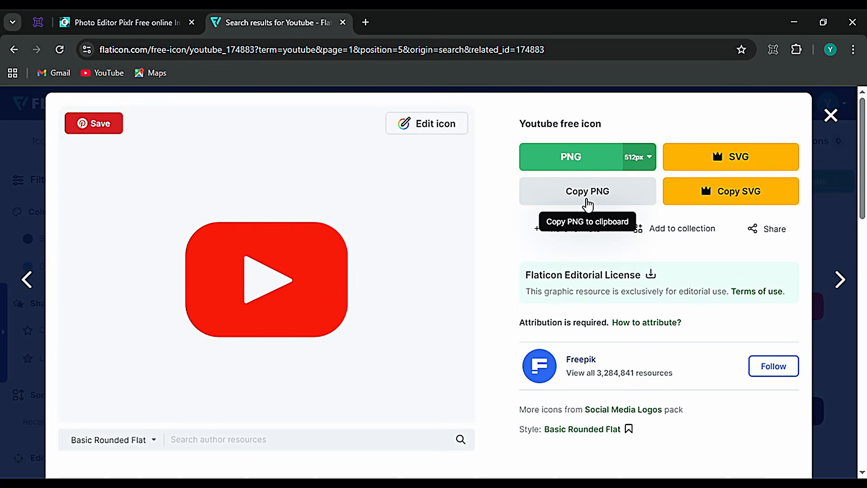
left_click(833, 116)
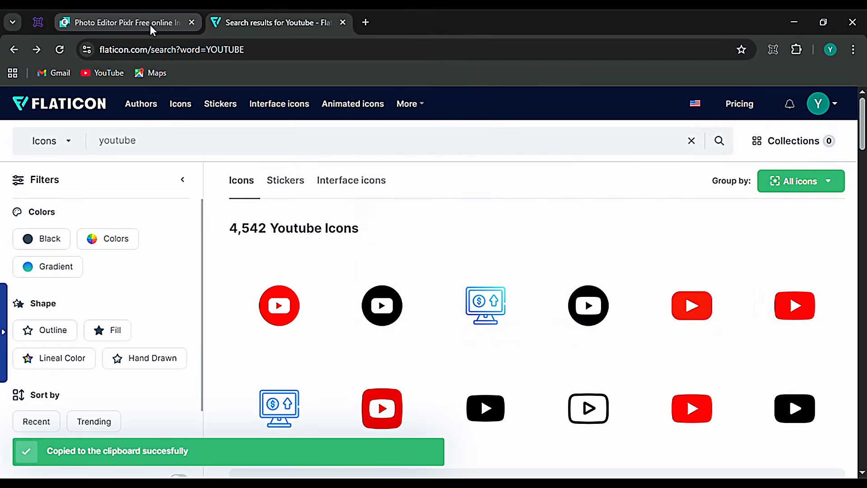
left_click(144, 23)
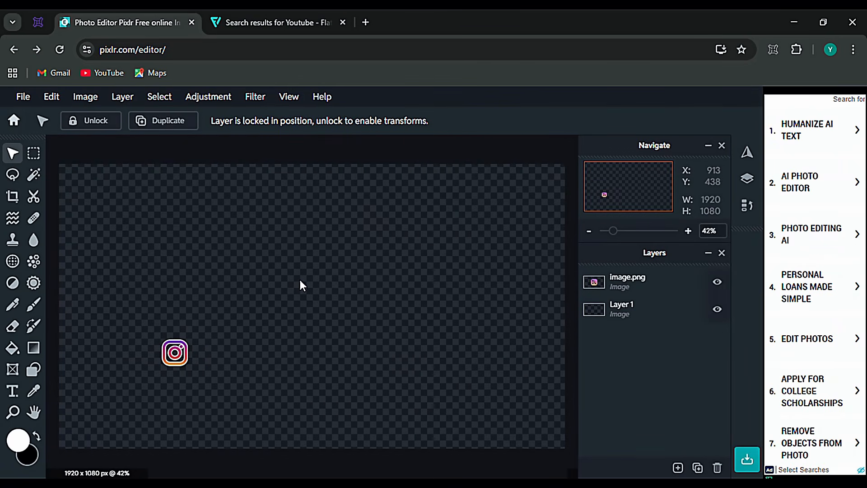
key("ctrl+v")
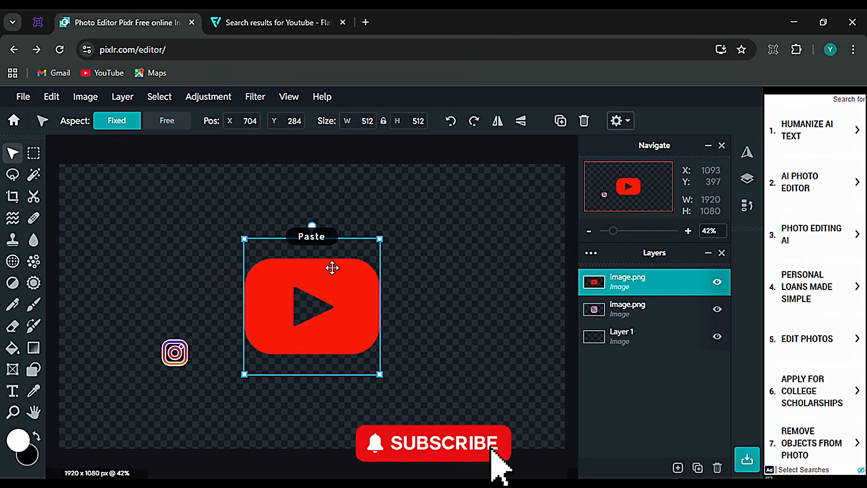
Add a white stroke of size 21 at 100% opacity to the YouTube icon.
left_click(52, 97)
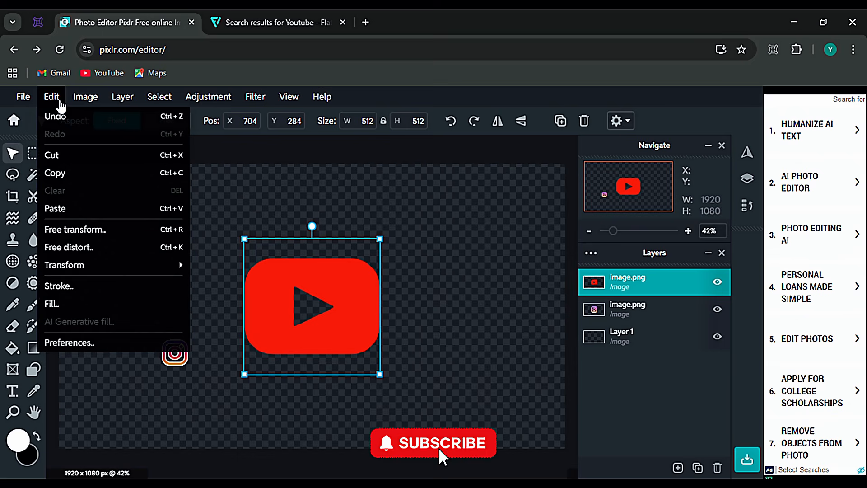
left_click(129, 284)
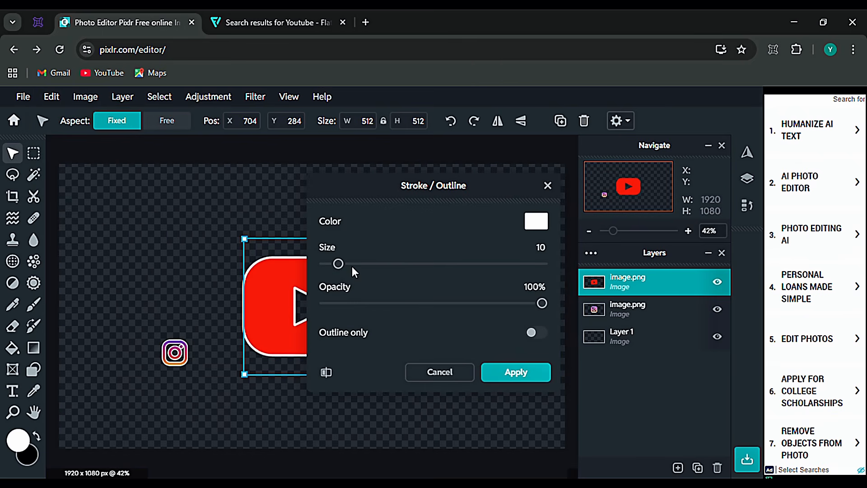
left_click_drag(347, 270, 360, 270)
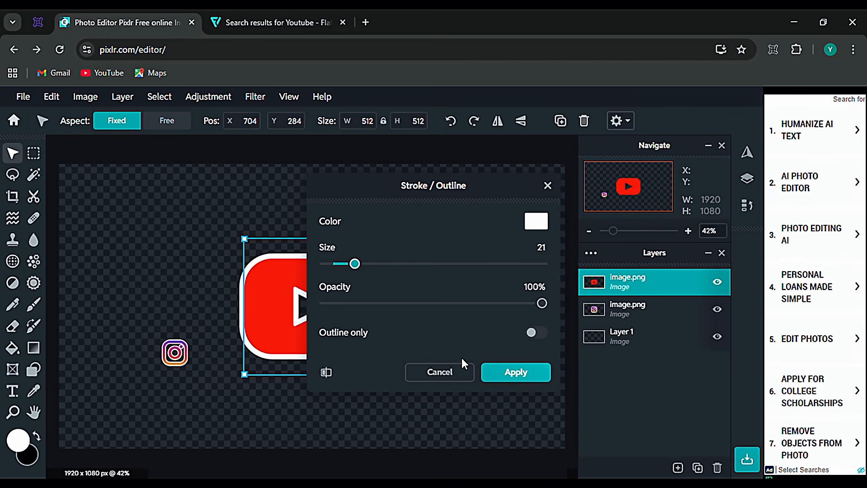
left_click(510, 373)
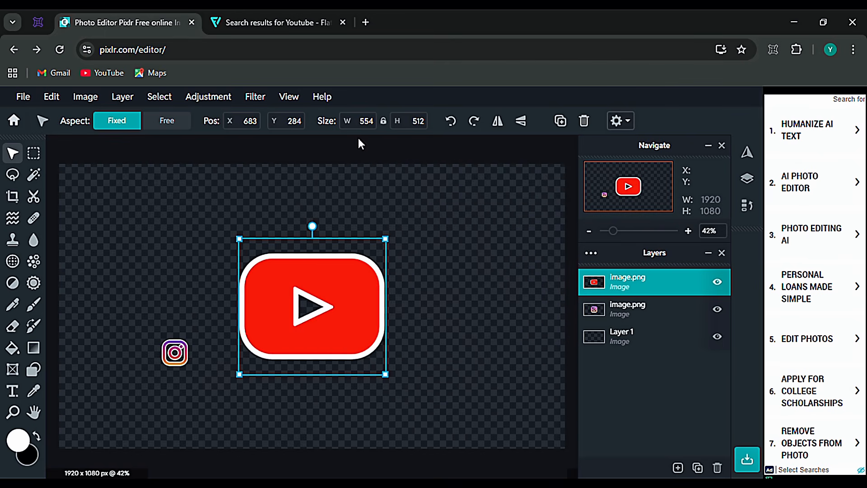
Resize the YouTube icon to 100 × 92 px and place it directly to the right of the Instagram icon.
double_click(368, 121)
type("100")
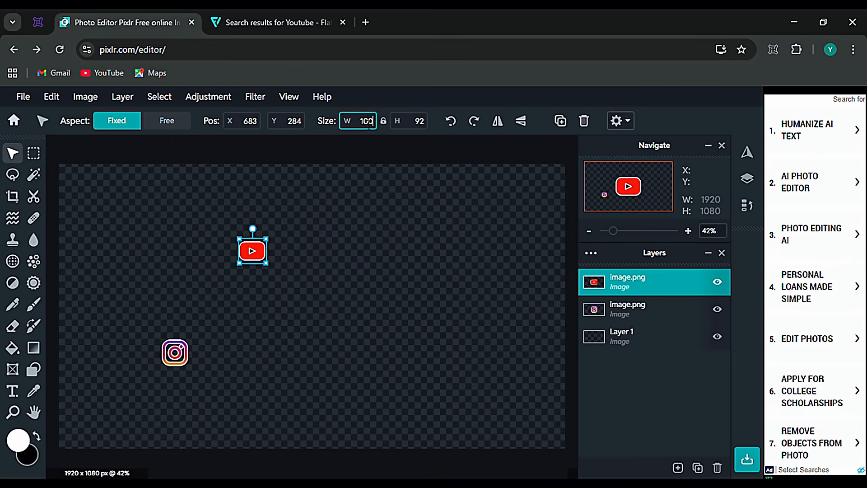
key("Return")
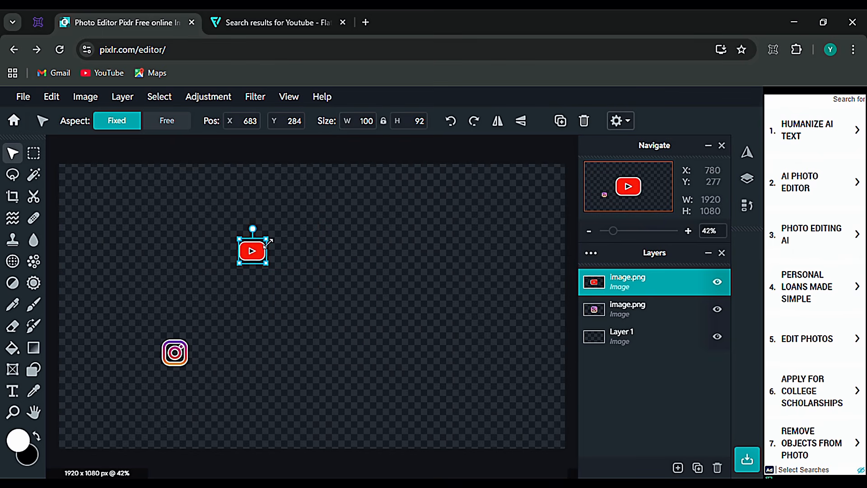
left_click_drag(262, 255, 214, 358)
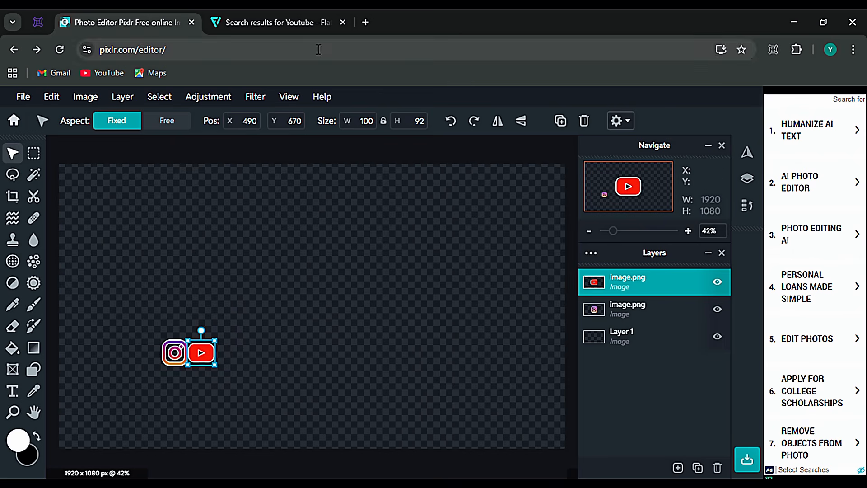
Return to Flaticon and search the icons for "TWITCH".
left_click(289, 24)
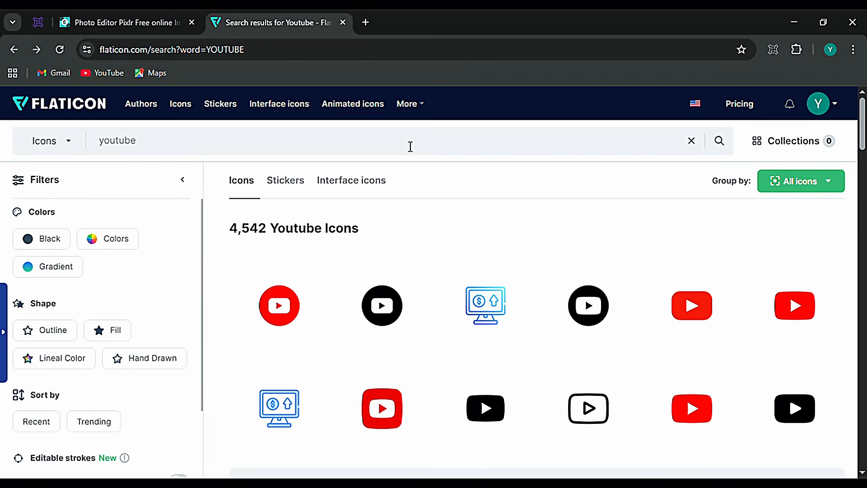
key("BackSpace")
key("BackSpace")
key("BackSpace")
key("BackSpace")
key("BackSpace")
key("BackSpace")
type("TWI")
key("Return")
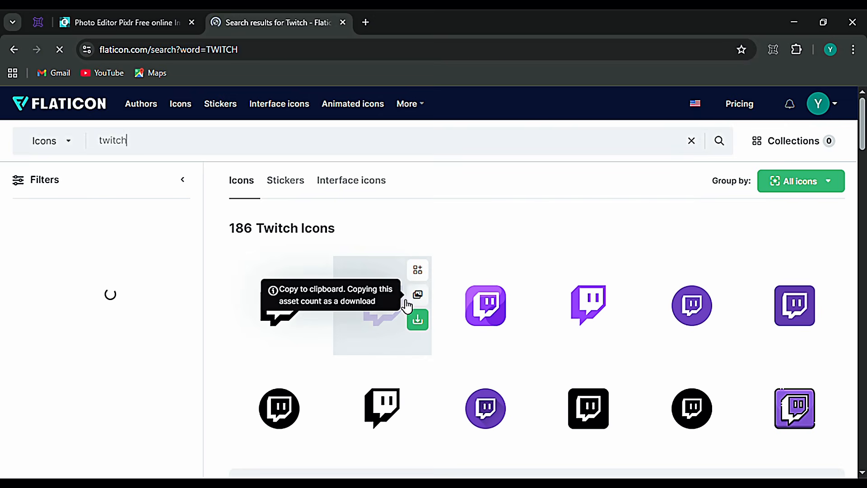
Copy the purple outlined Twitch icon, second in the first row, as a PNG and paste it onto the Pixlr canvas.
left_click(395, 306)
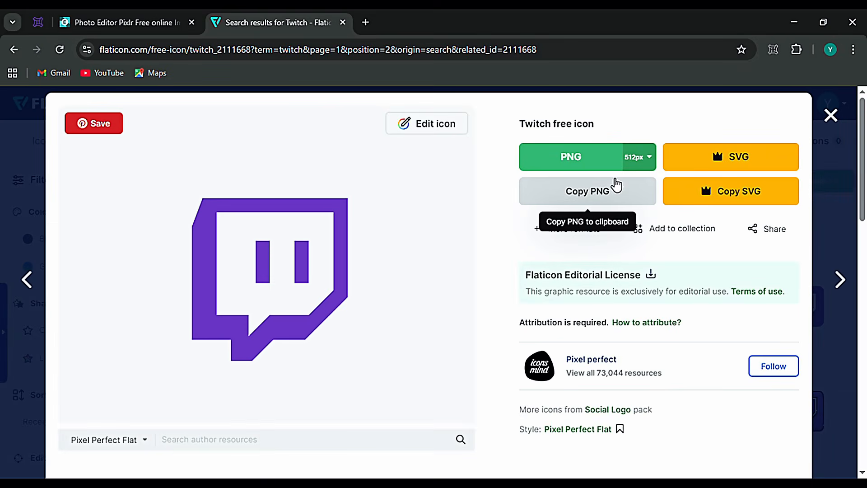
left_click(833, 118)
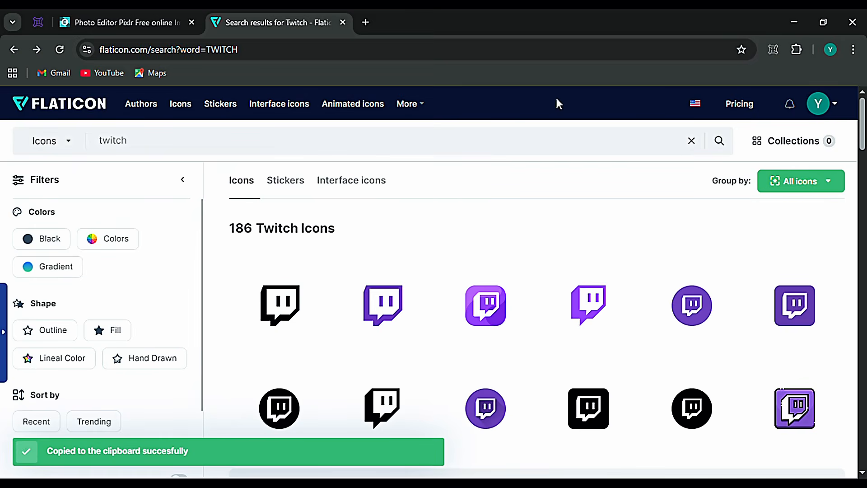
left_click(162, 25)
left_click(276, 263)
key("ctrl+v")
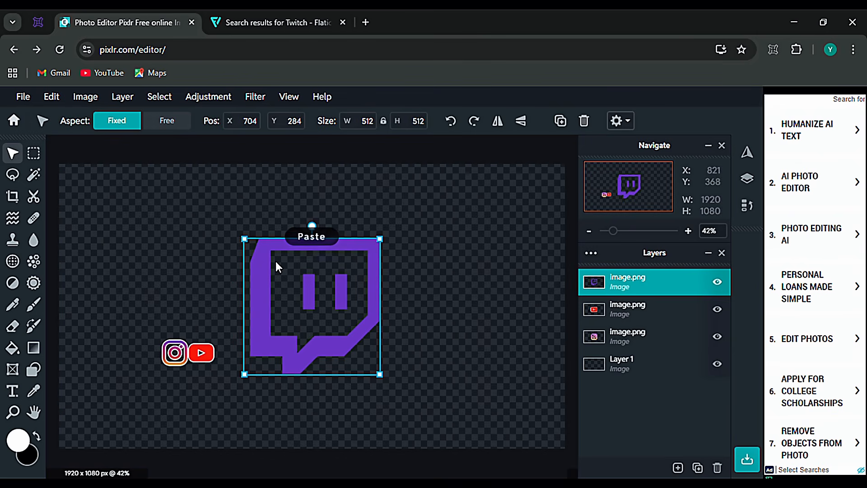
Add a white stroke of size 21 at 100% opacity to the Twitch icon.
left_click(60, 101)
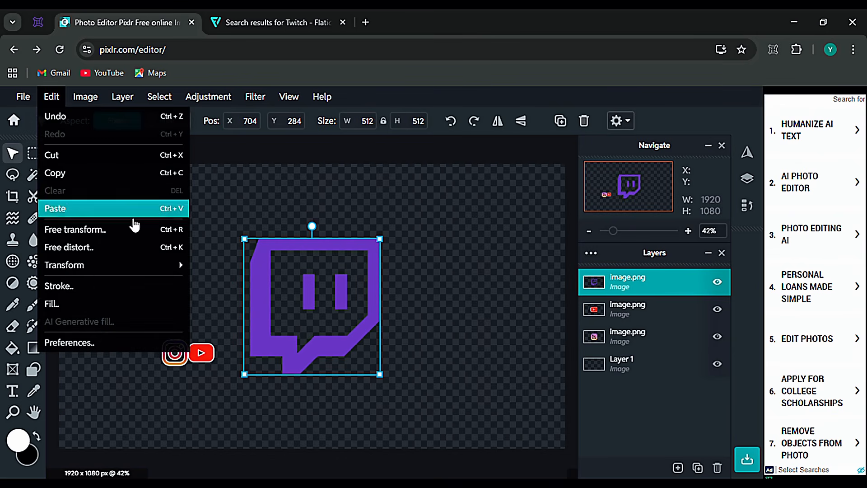
left_click(129, 286)
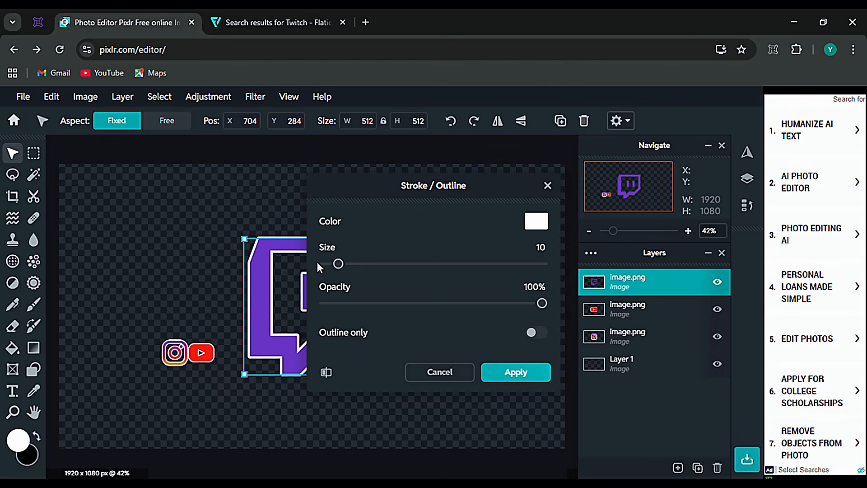
left_click_drag(339, 264, 360, 271)
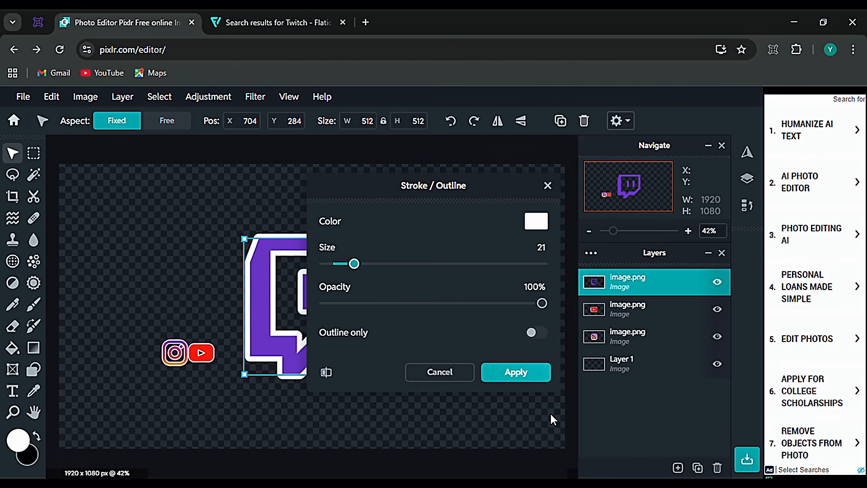
left_click(526, 375)
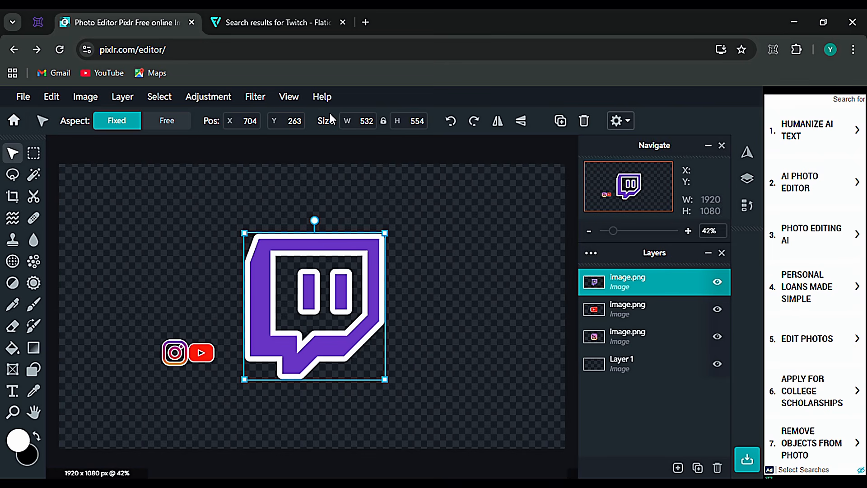
Resize the Twitch icon to 100 × 104 px, place it directly to the right of the YouTube icon and deselect it.
left_click(370, 125)
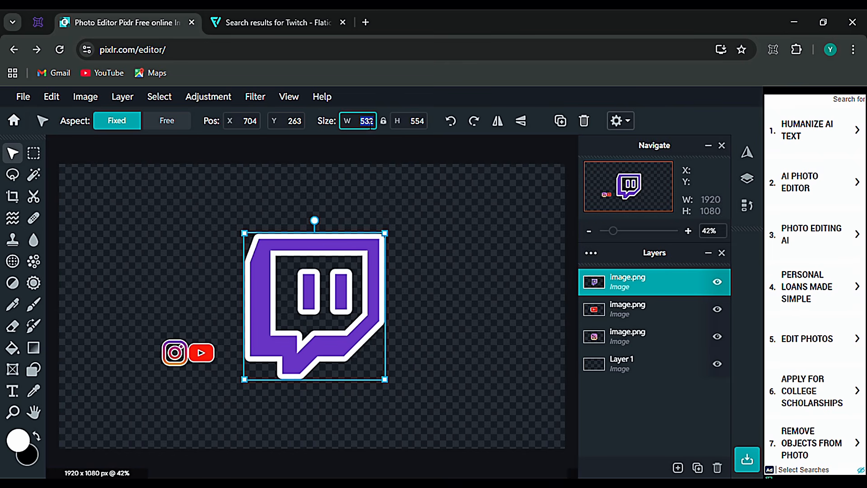
type("100")
key("Return")
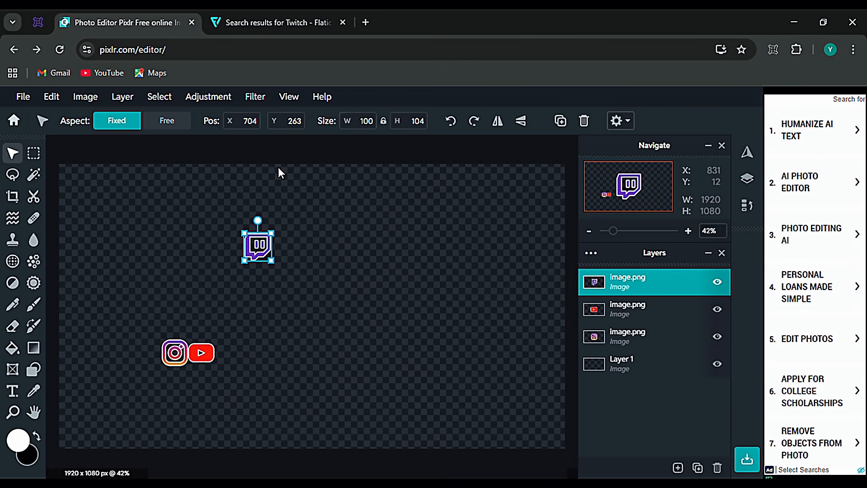
left_click_drag(264, 258, 237, 358)
left_click(294, 349)
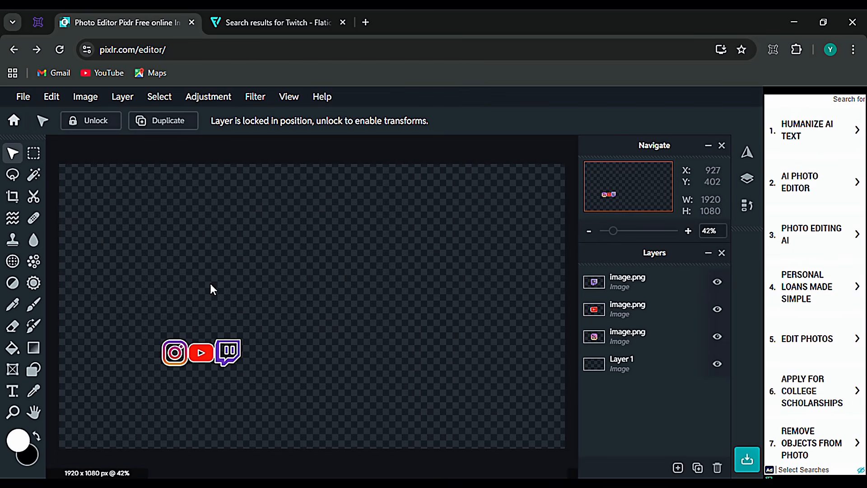
Add a new text layer in white BurbankBigCondensed Bold containing the channel username.
left_click(13, 392)
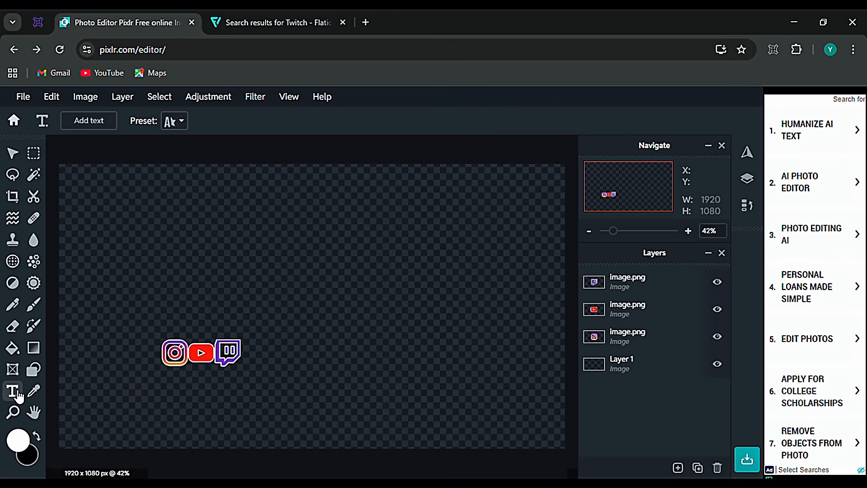
left_click(300, 297)
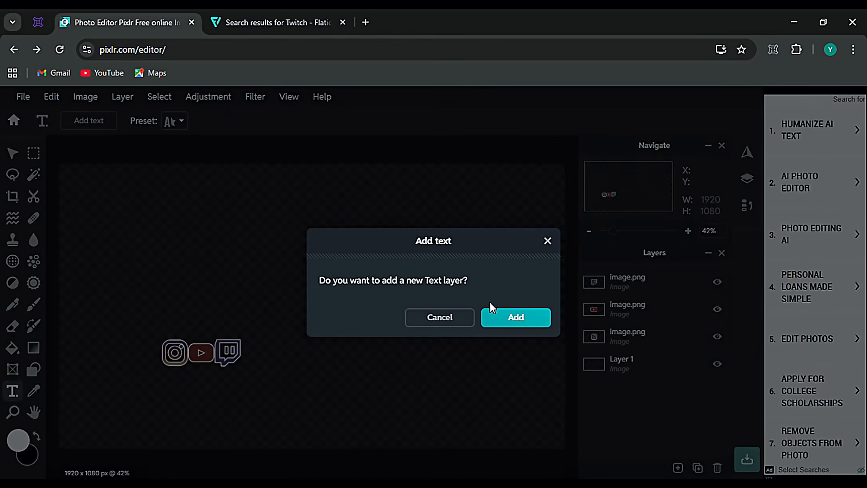
left_click(516, 322)
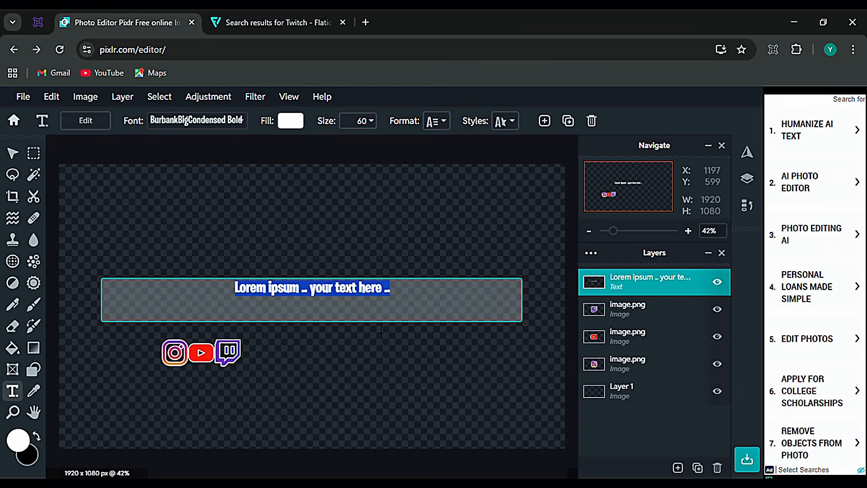
type("U")
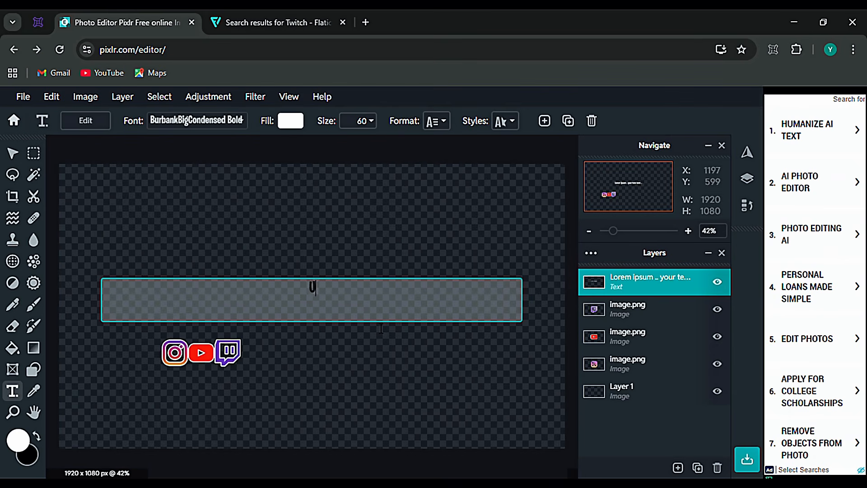
type("th7maN")
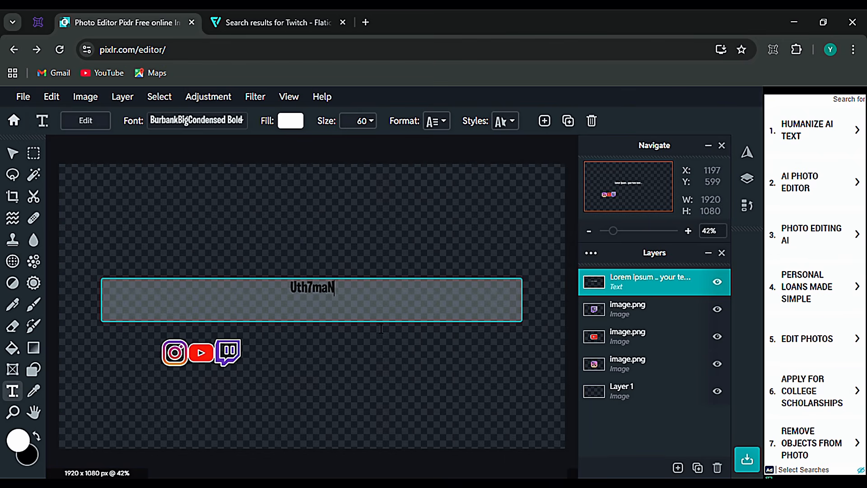
left_click(385, 373)
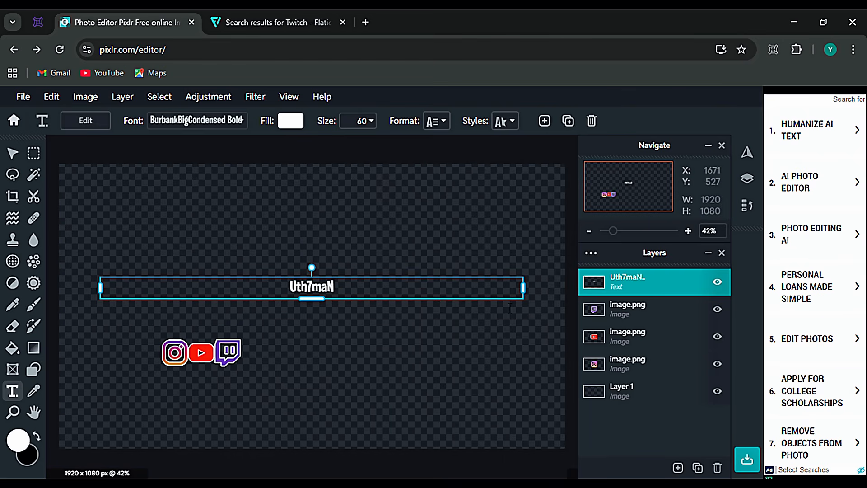
Narrow the username text box, place it directly to the right of the Twitch icon and set its font size to 70.
left_click_drag(526, 291, 282, 351)
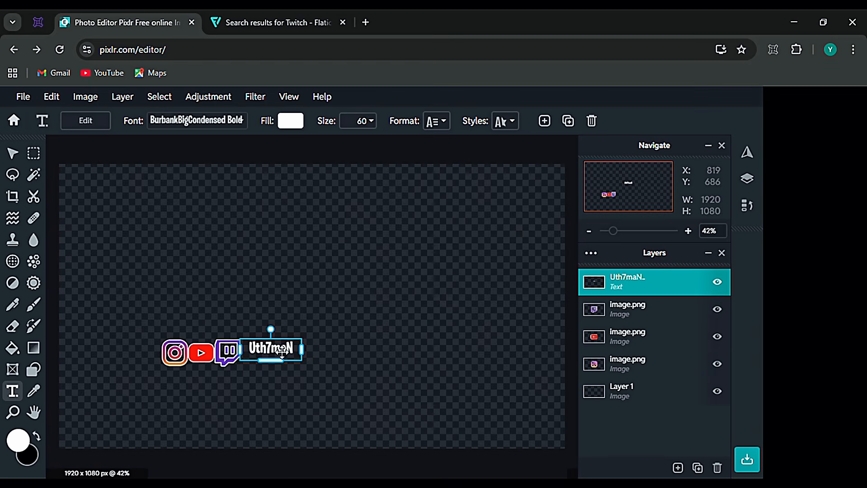
left_click(367, 122)
left_click_drag(286, 149, 288, 145)
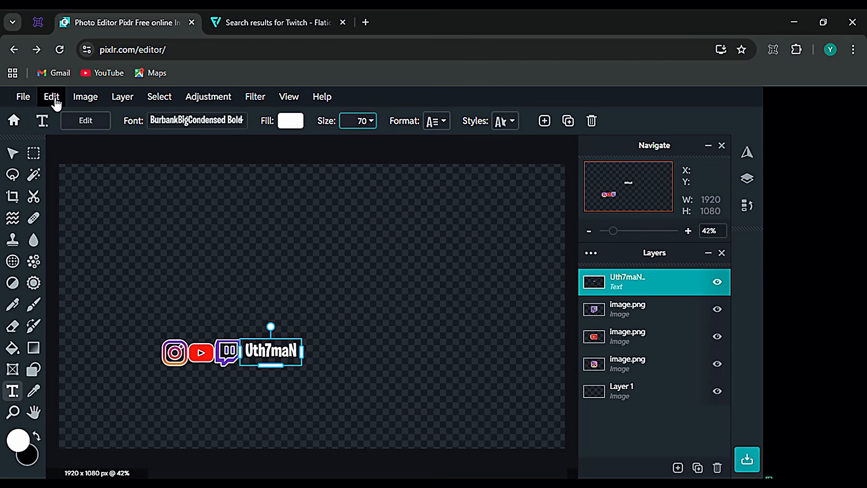
Try rotating the username text 90° clockwise and undo the rotation.
left_click(53, 98)
mouse_move(135, 265)
left_click(235, 276)
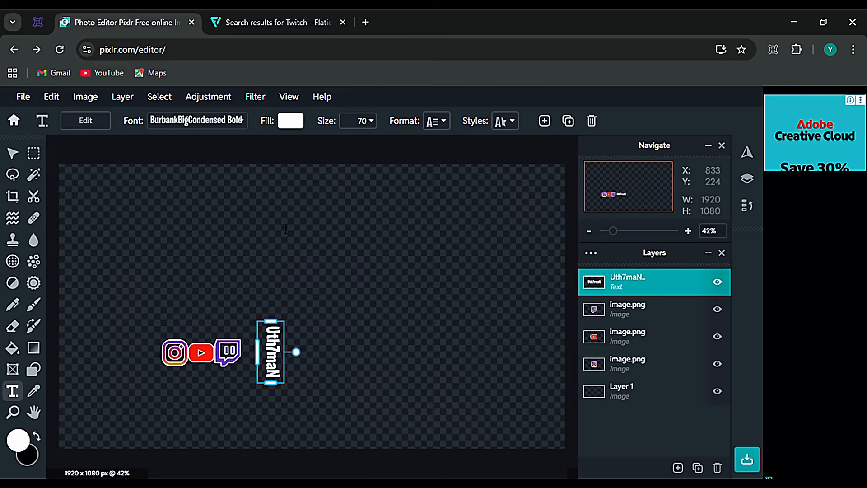
key("ctrl+z")
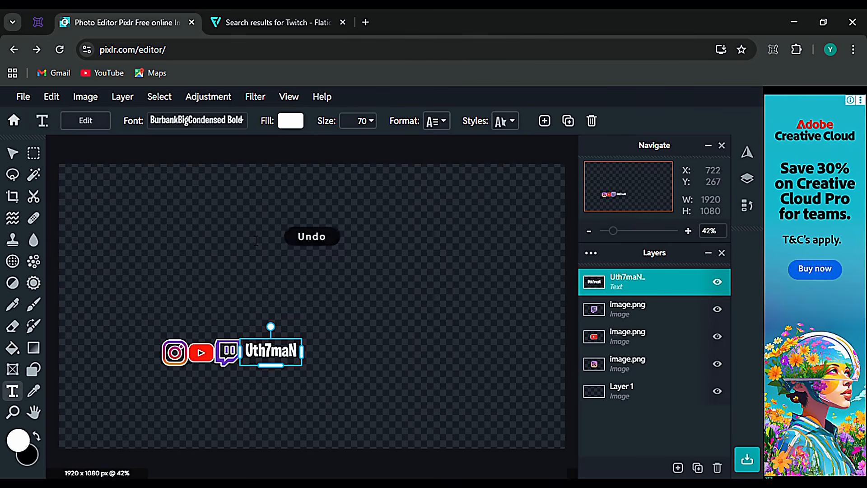
left_click(231, 274)
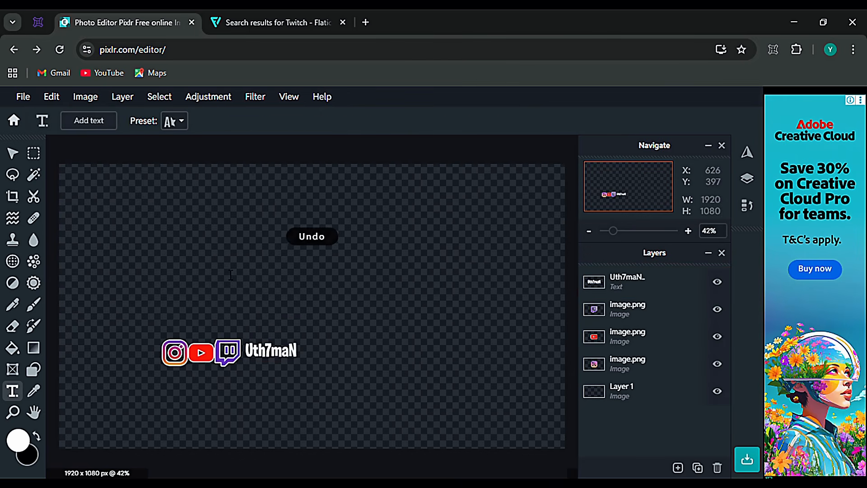
left_click(274, 360)
left_click(55, 96)
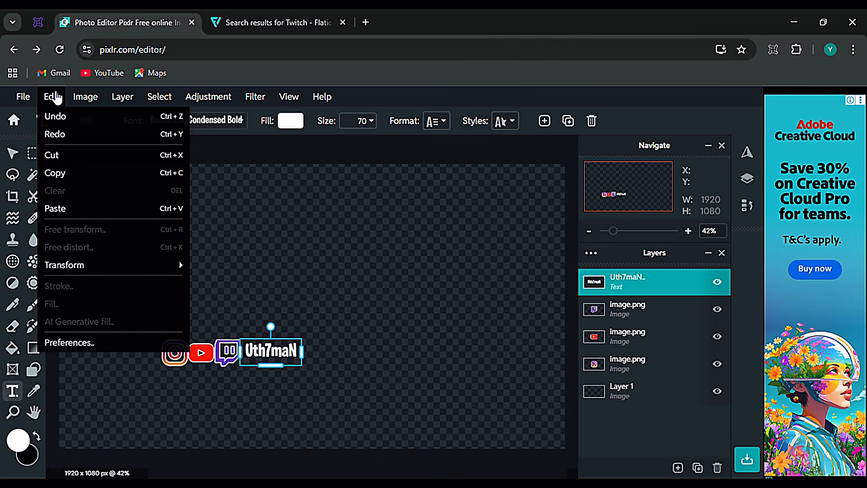
left_click(233, 263)
left_click(239, 267)
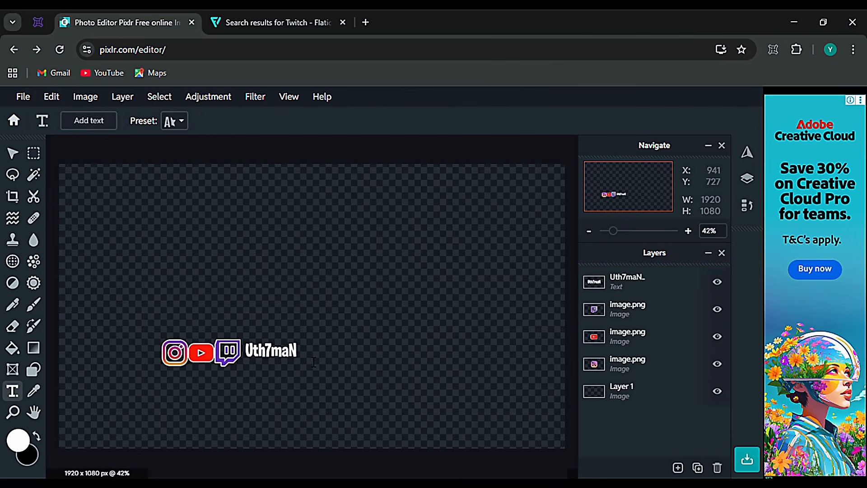
left_click(147, 311)
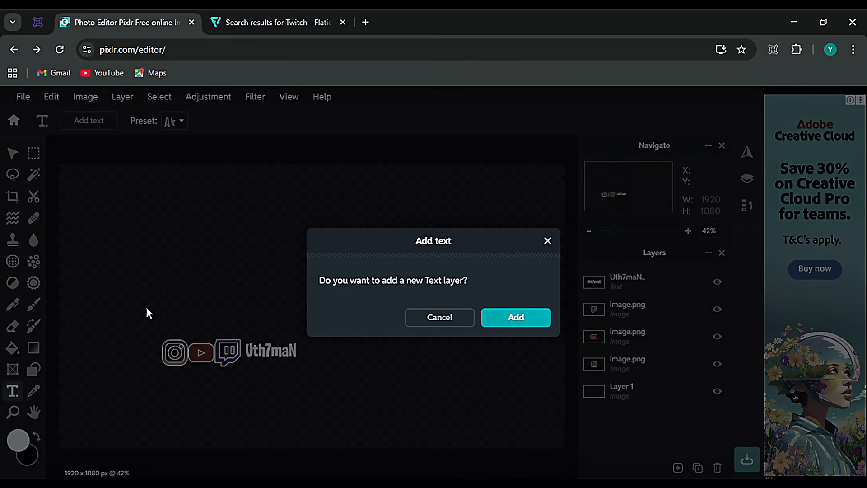
left_click(547, 241)
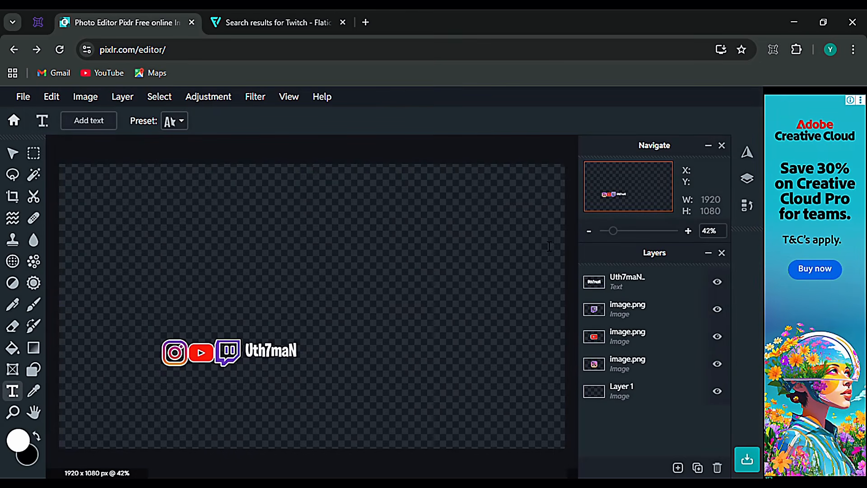
Select the three icons and the username text together, move them to the bottom edge near the canvas centre and deselect them.
left_click(12, 156)
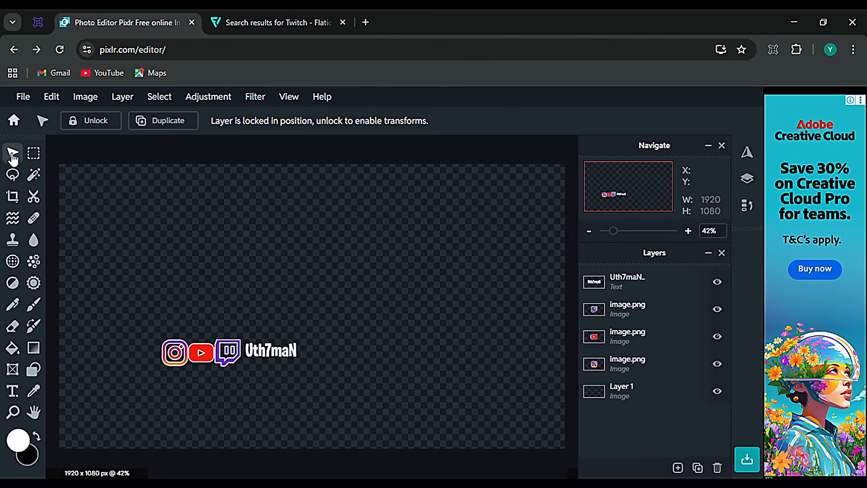
left_click(271, 351)
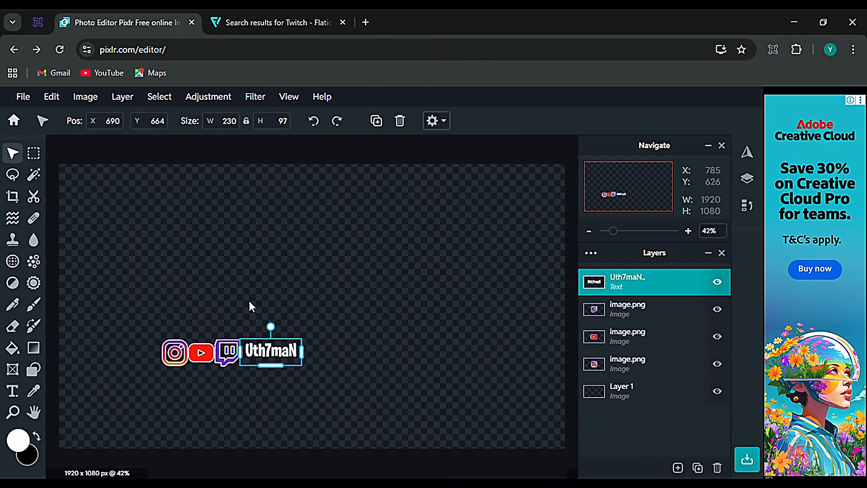
left_click(51, 97)
left_click(251, 258)
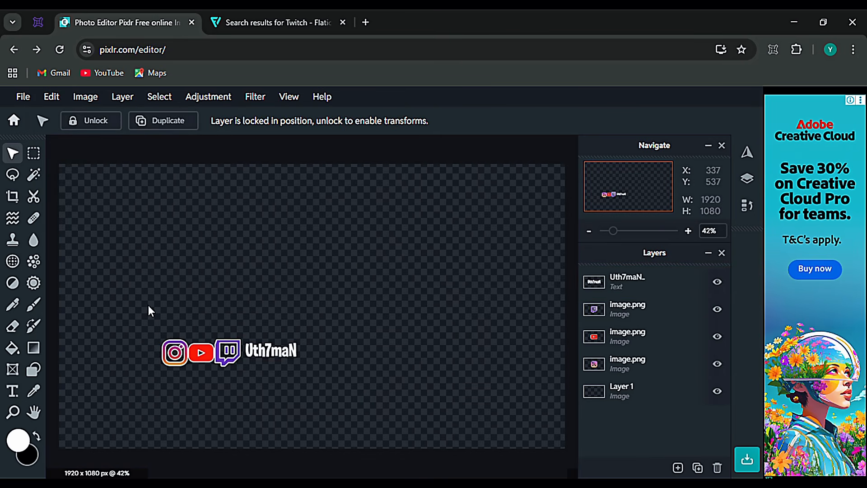
left_click_drag(146, 305, 328, 392)
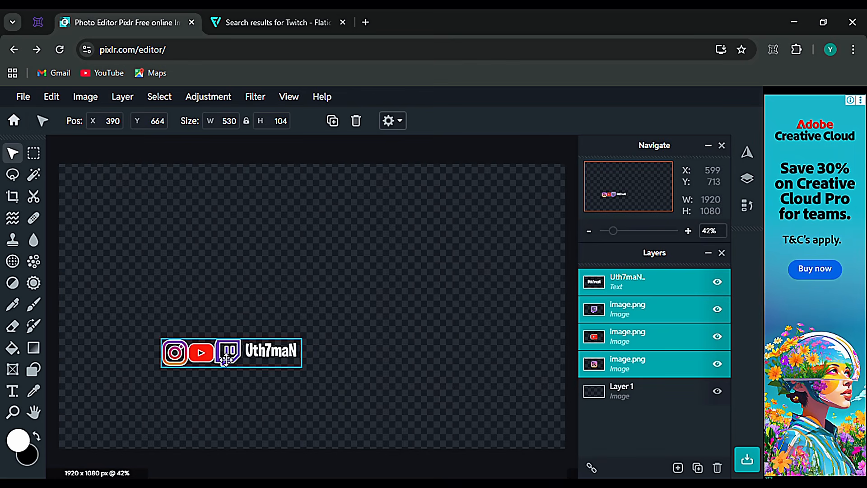
left_click_drag(225, 359, 307, 439)
left_click(337, 355)
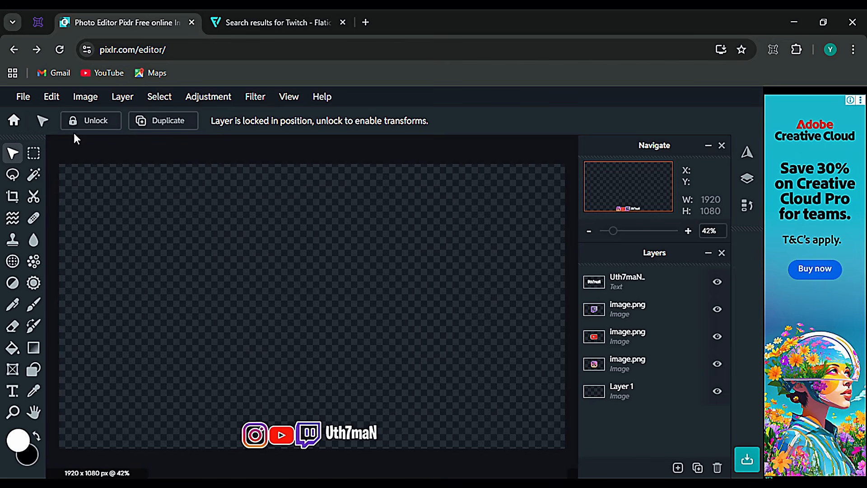
Save the finished icon and username design and dismiss the remaining dialog.
left_click(25, 98)
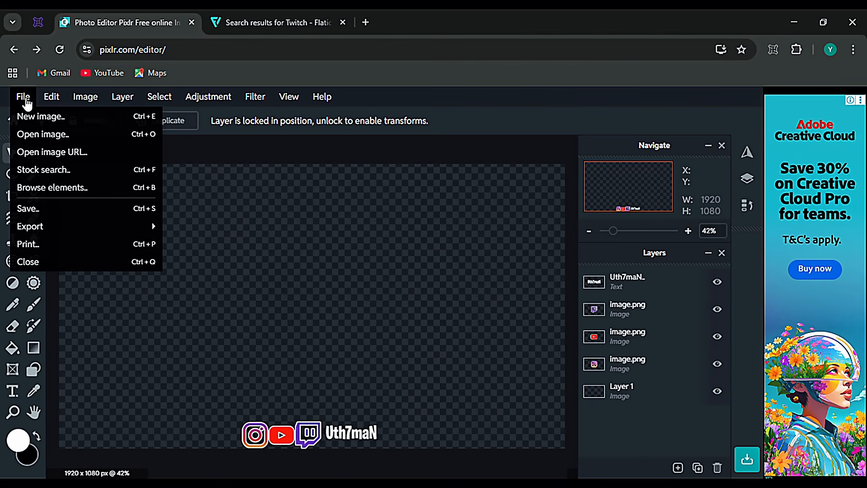
left_click(117, 210)
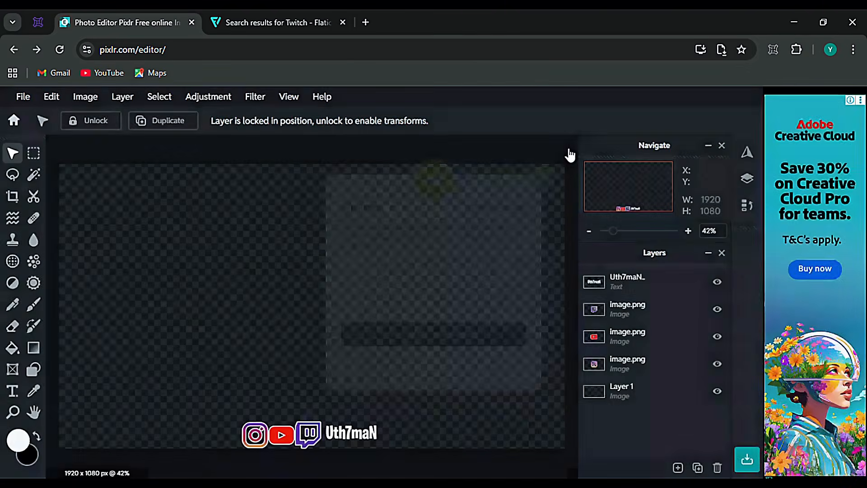
left_click(565, 151)
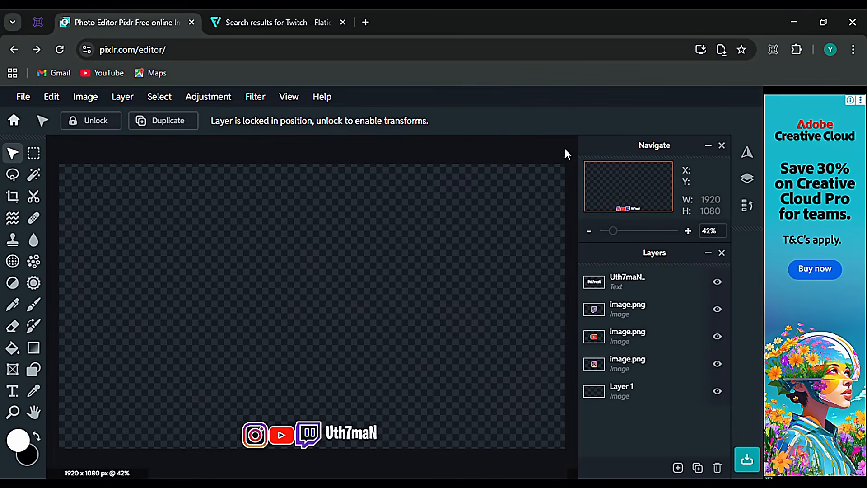